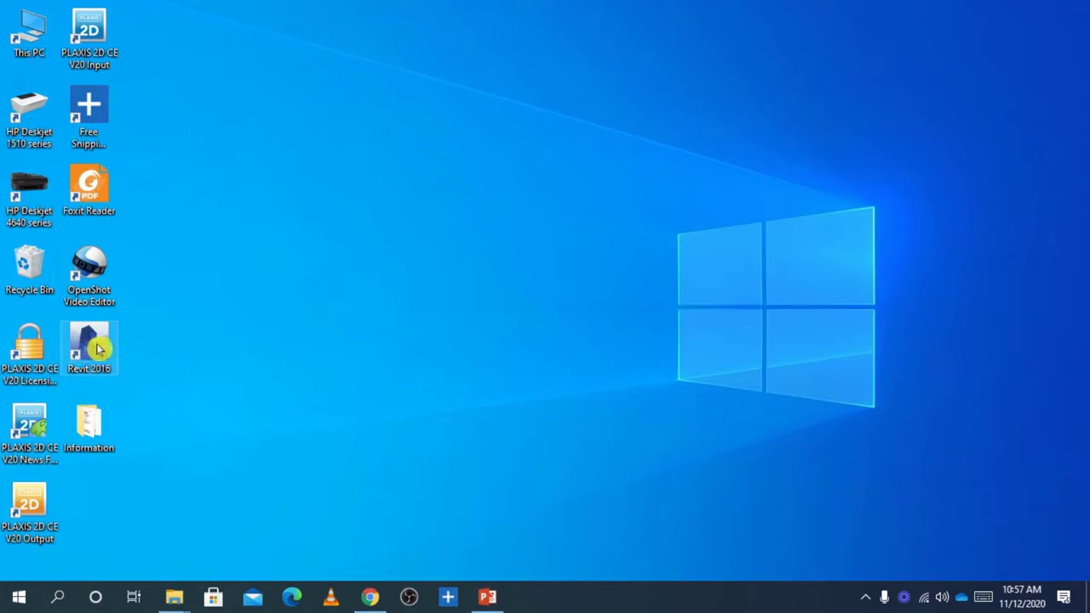
Launch Revit 2016 from its desktop shortcut and maximize the window.
{"action": "double_click", "coordinate": [97, 343]}
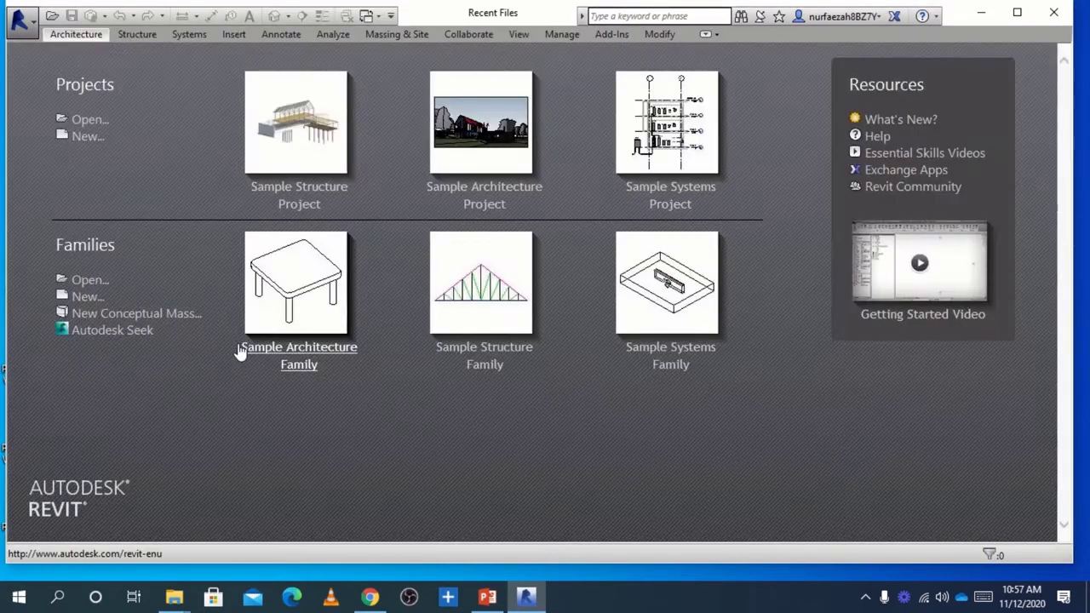
{"action": "left_click", "coordinate": [1016, 15]}
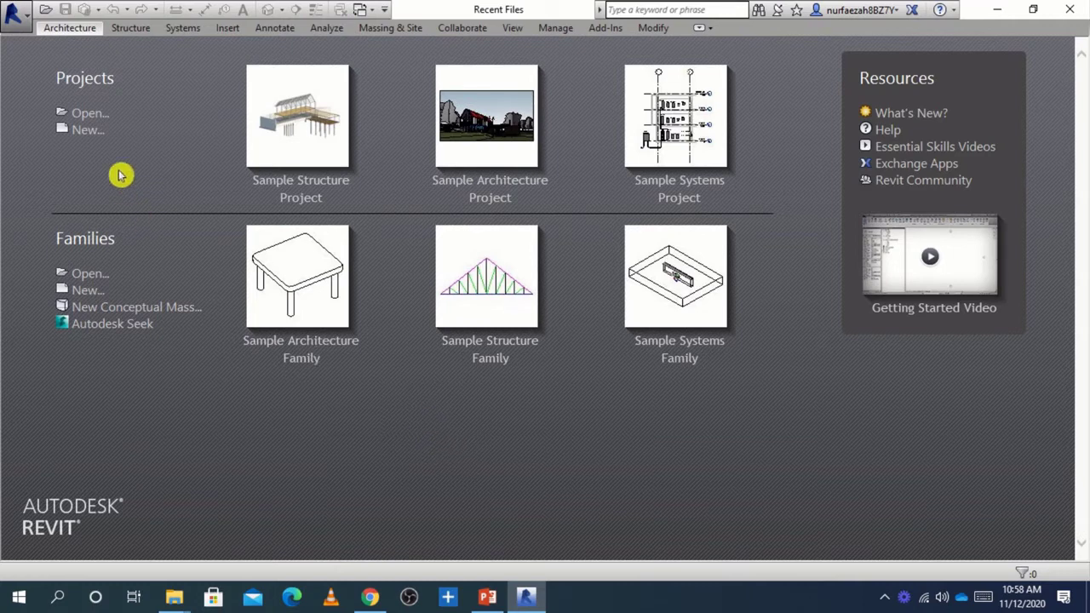
Create a new project with template <None> using Metric units.
{"action": "left_click", "coordinate": [85, 130]}
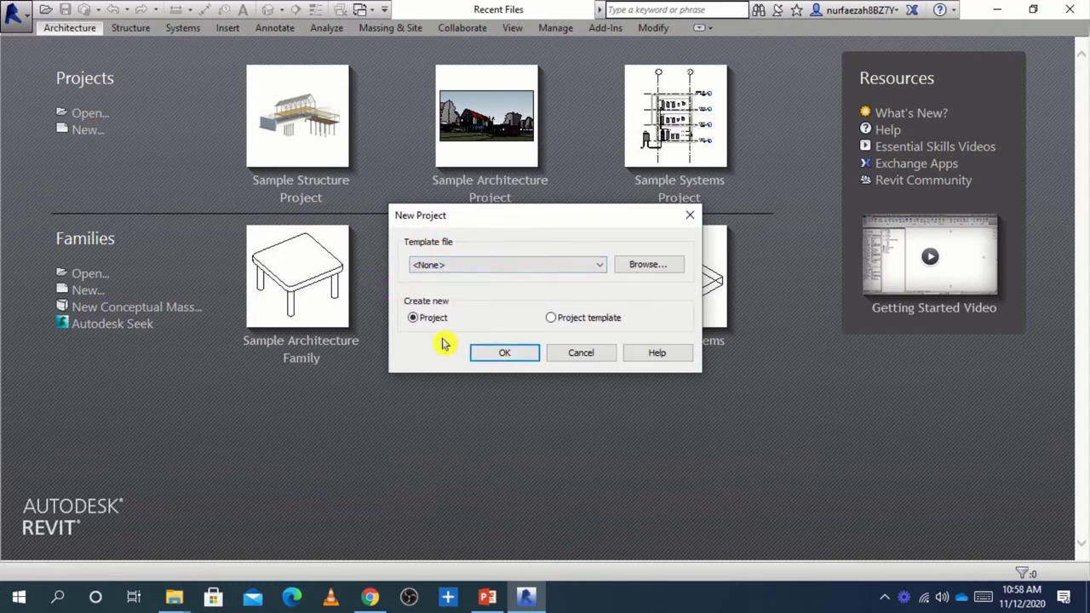
{"action": "left_click", "coordinate": [522, 356]}
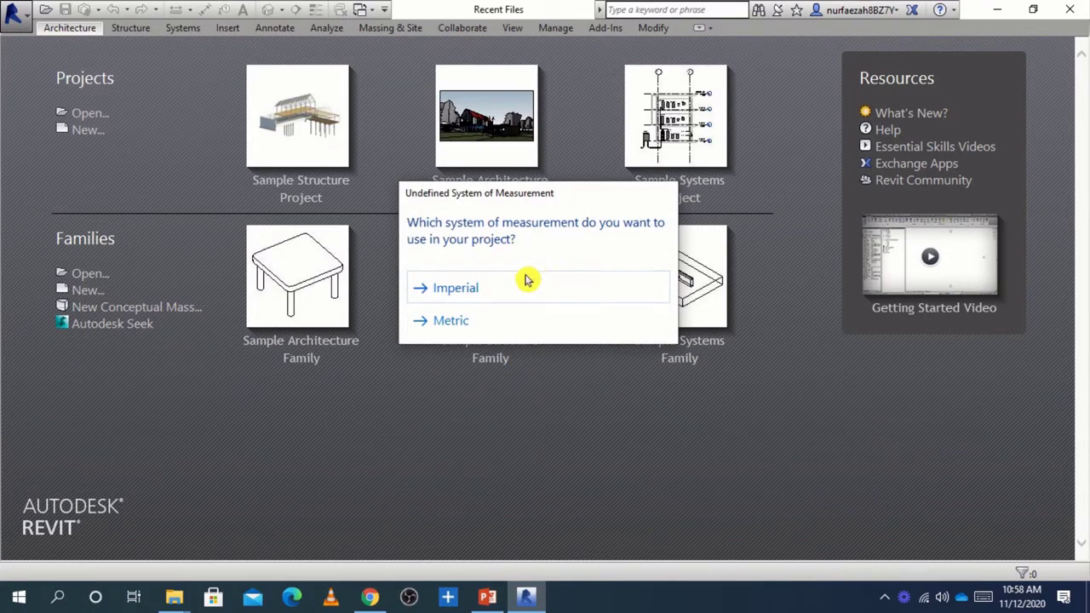
{"action": "left_click", "coordinate": [452, 320]}
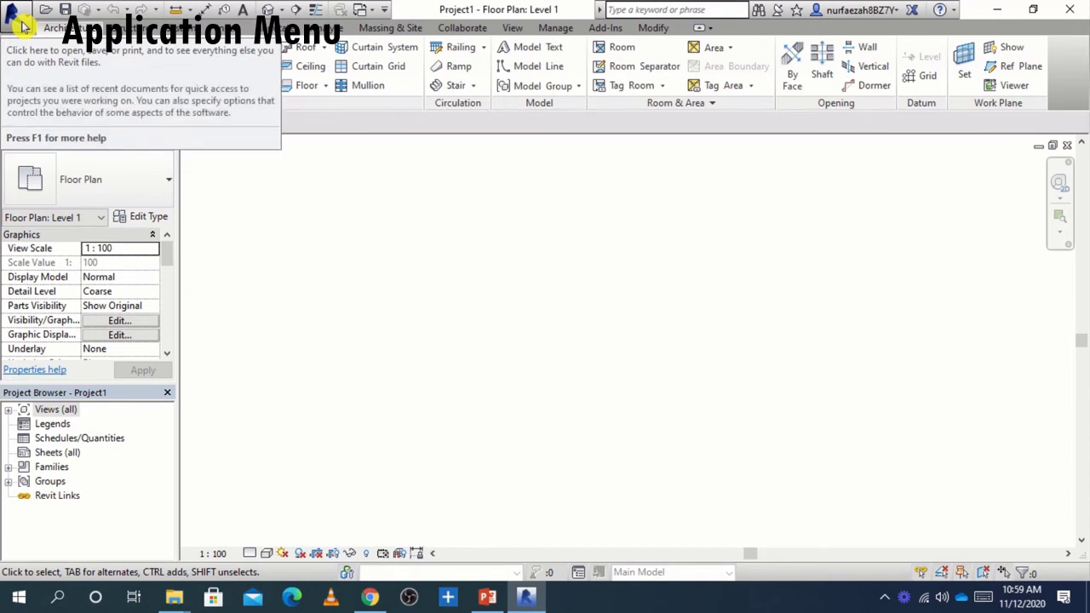
{"action": "left_click", "coordinate": [23, 27]}
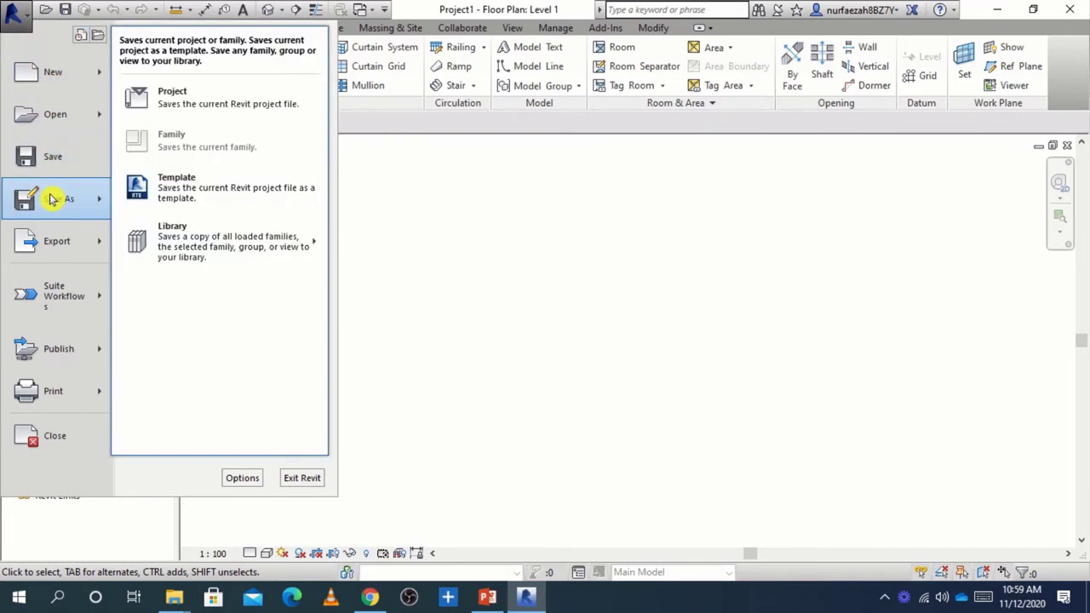
{"action": "mouse_move", "coordinate": [58, 198]}
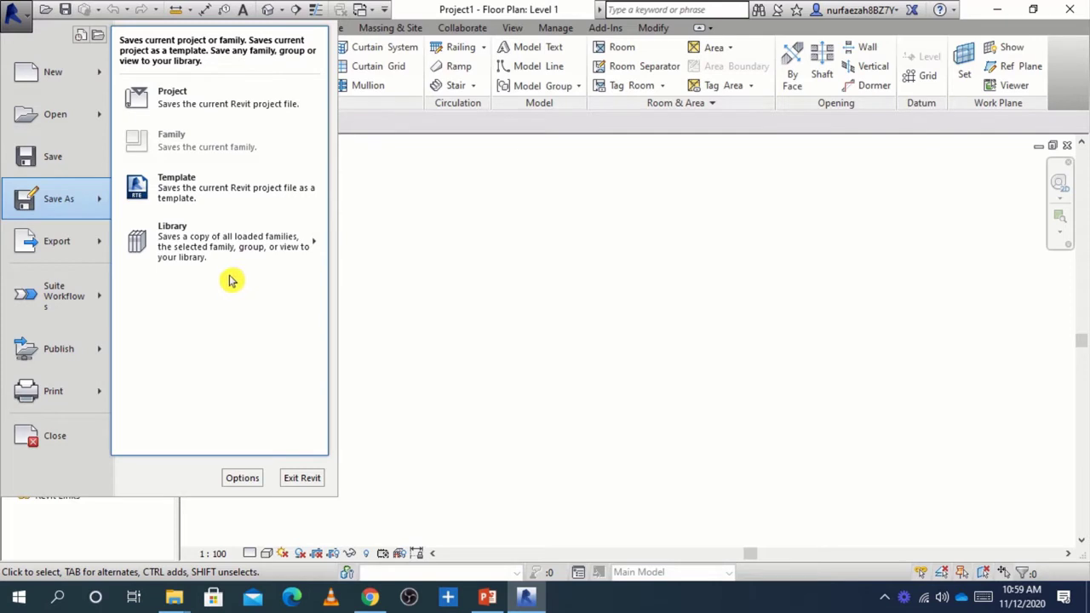
{"action": "left_click", "coordinate": [468, 282]}
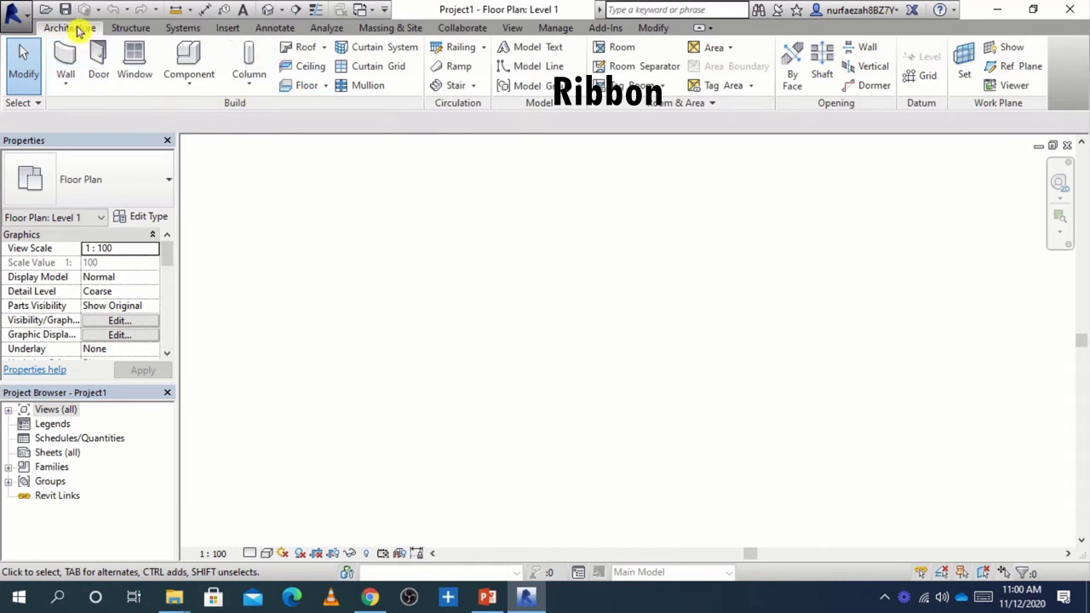
Flip quickly through the Structure, Systems, Insert, Annotate, Analyze, Massing & Site, Collaborate, View, Manage, Add-Ins and Modify tabs.
{"action": "left_click", "coordinate": [119, 30]}
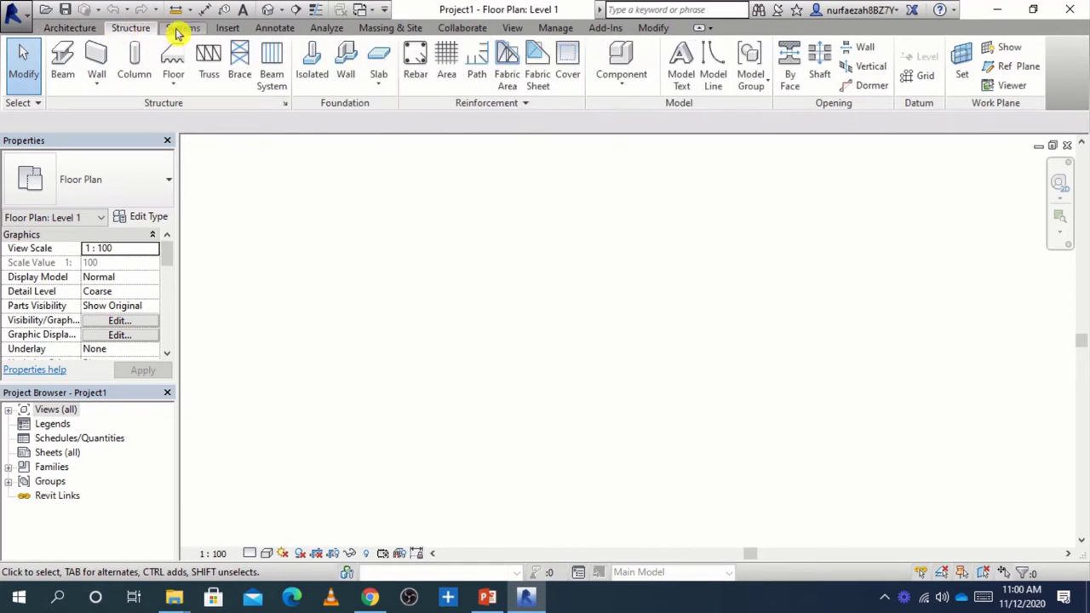
{"action": "left_click", "coordinate": [182, 29]}
{"action": "left_click", "coordinate": [225, 29]}
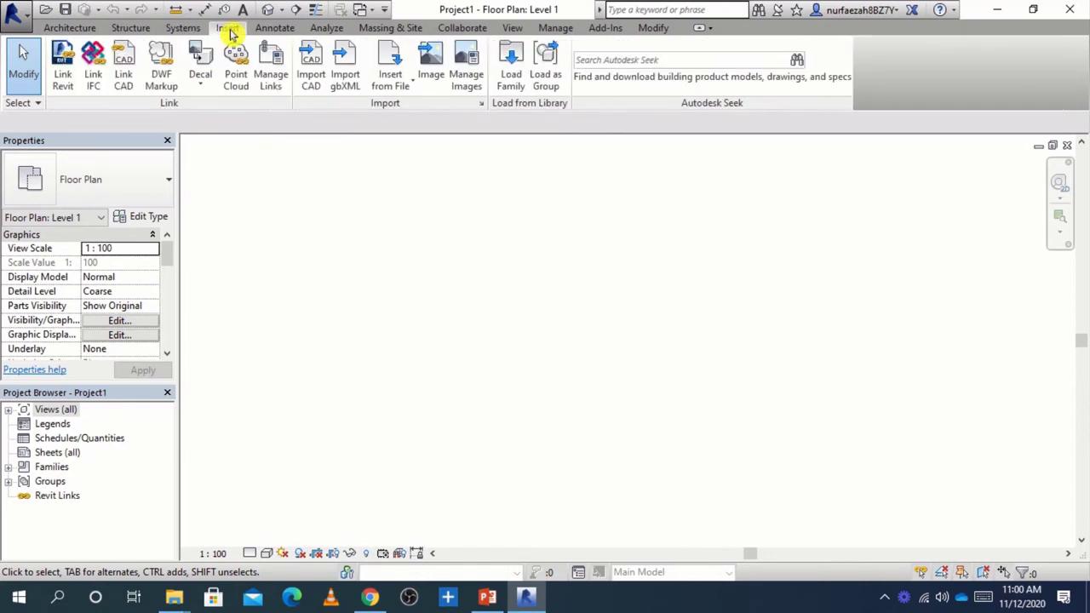
{"action": "left_click", "coordinate": [276, 32]}
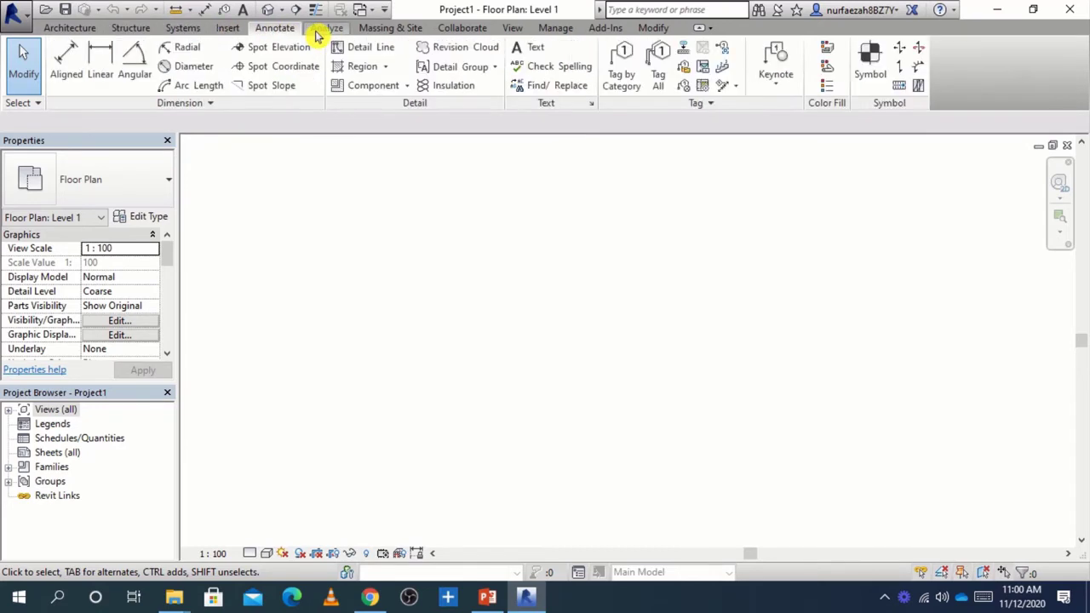
{"action": "left_click", "coordinate": [322, 29]}
{"action": "left_click", "coordinate": [379, 28]}
{"action": "left_click", "coordinate": [458, 29]}
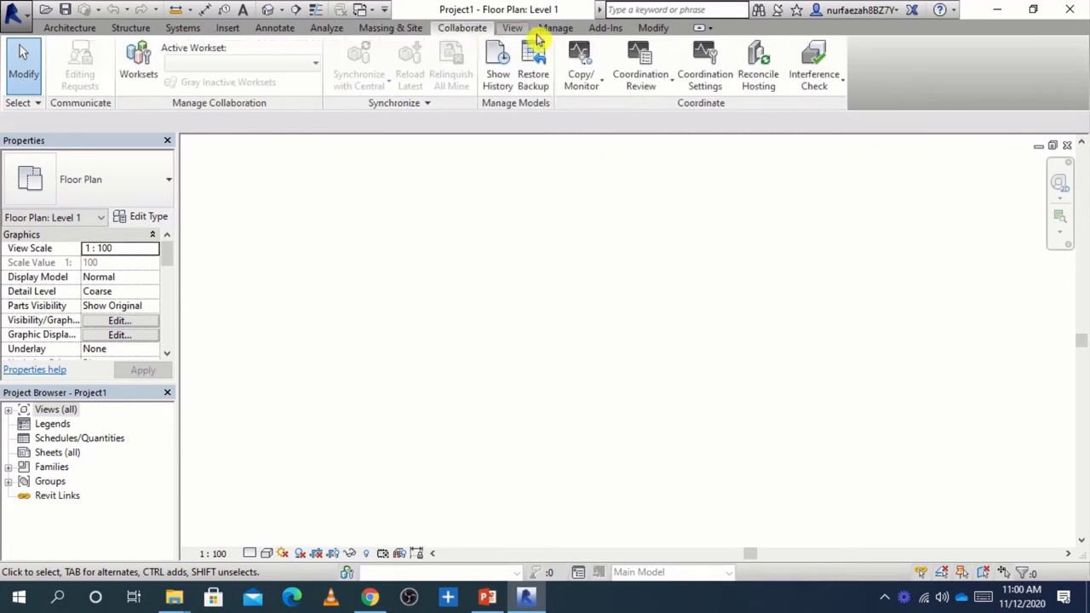
{"action": "left_click", "coordinate": [521, 29]}
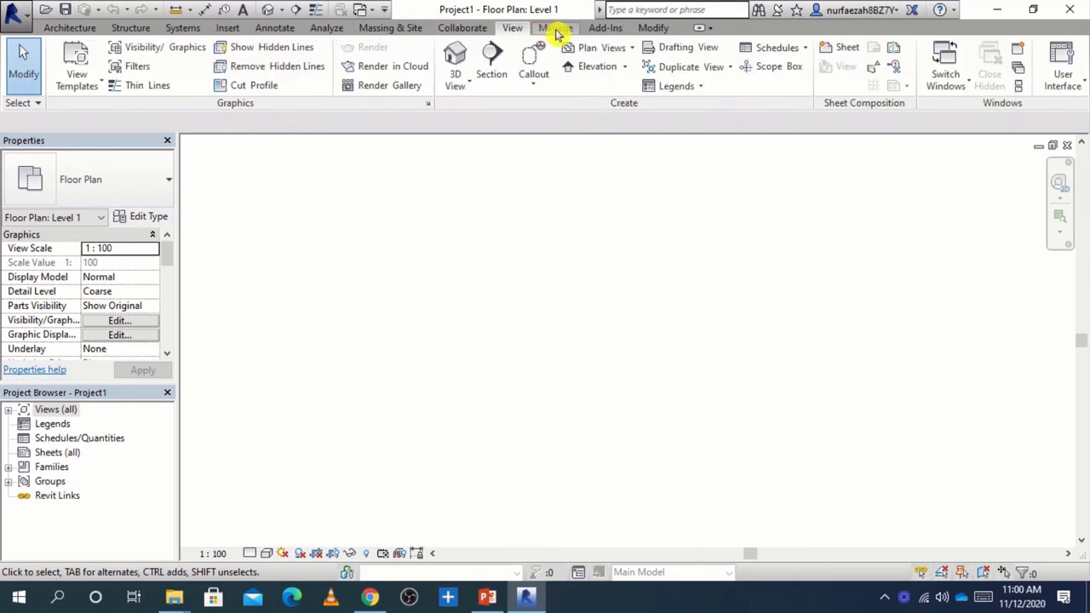
{"action": "left_click", "coordinate": [556, 30]}
{"action": "left_click", "coordinate": [606, 28]}
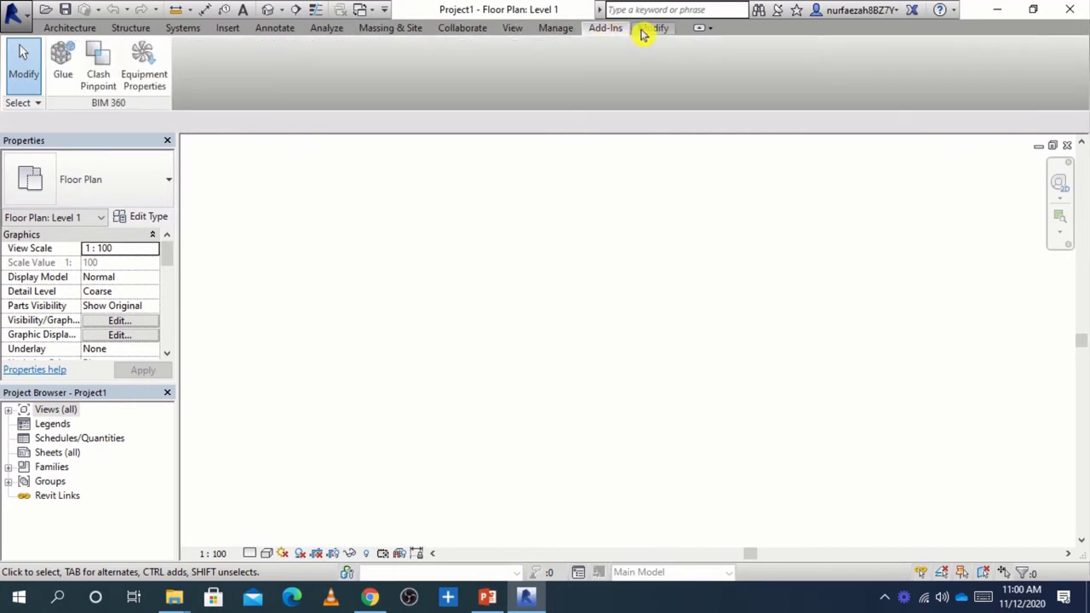
{"action": "left_click", "coordinate": [651, 29]}
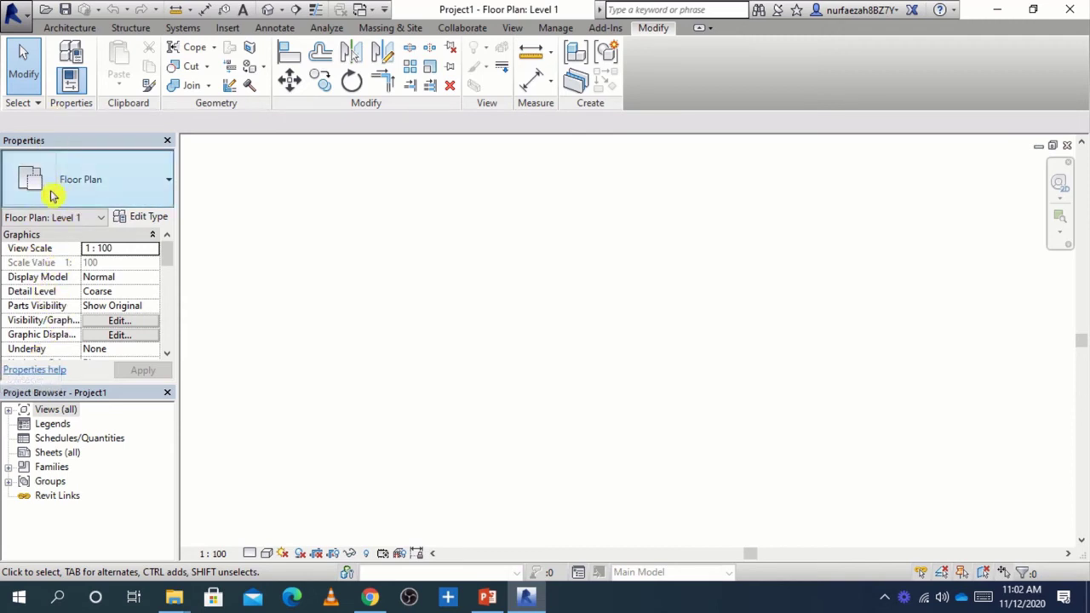
Tour each tab again from Architecture through Structure, Systems, Insert, Annotate, Analyze, Massing & Site, Collaborate, View to Manage.
{"action": "left_click", "coordinate": [68, 28]}
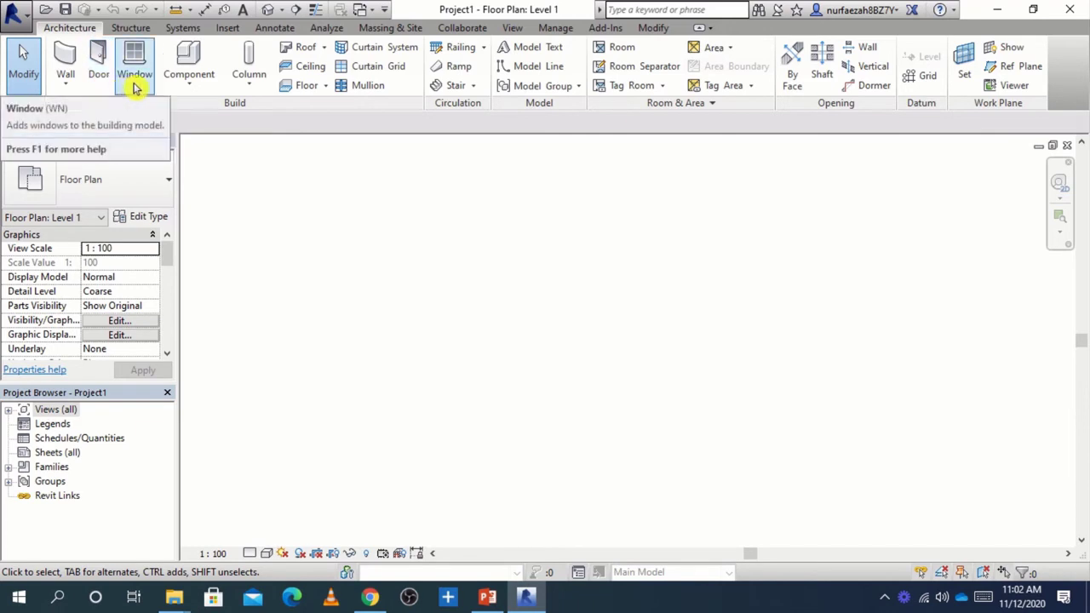
{"action": "left_click", "coordinate": [130, 28]}
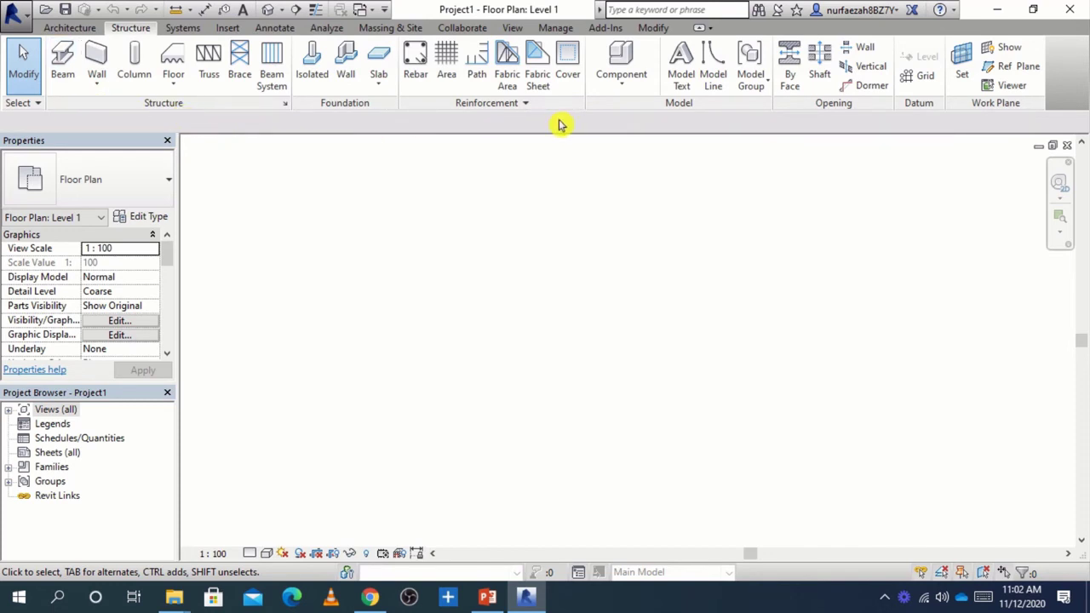
{"action": "left_click", "coordinate": [183, 28]}
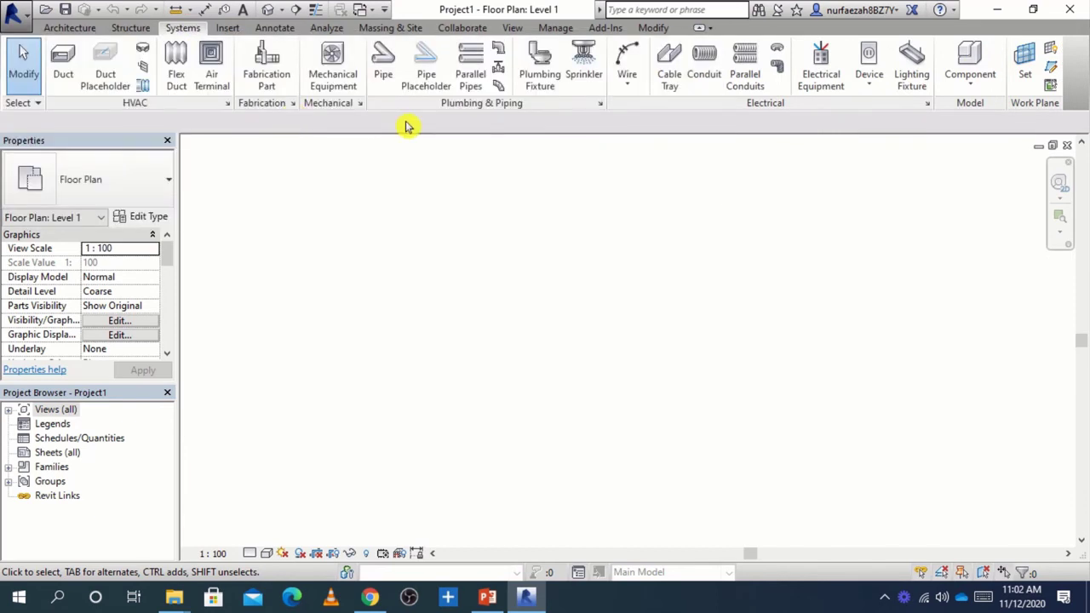
{"action": "left_click", "coordinate": [228, 29]}
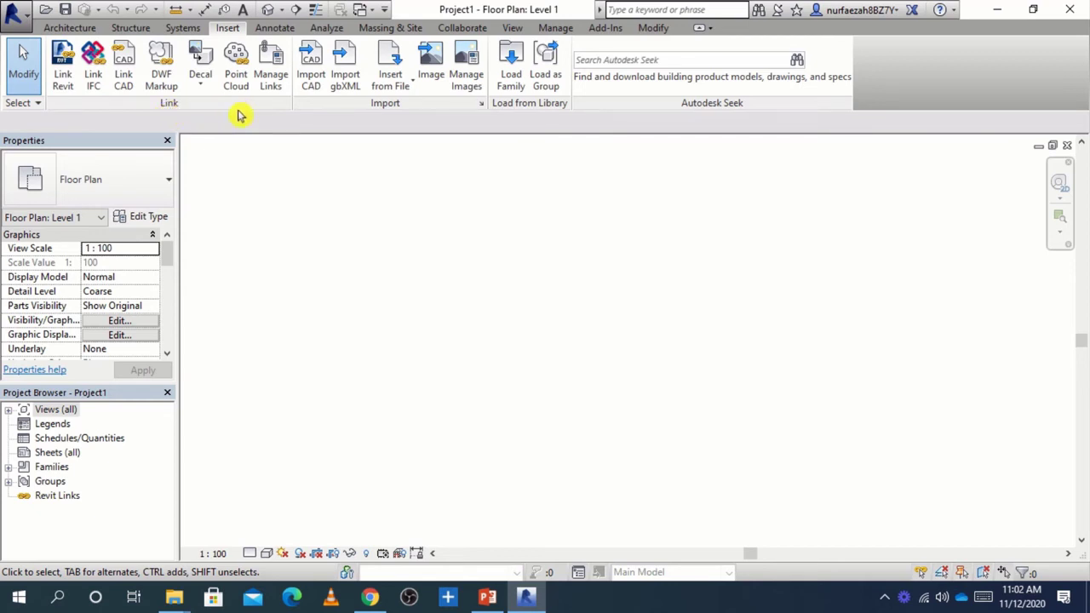
{"action": "left_click", "coordinate": [274, 27]}
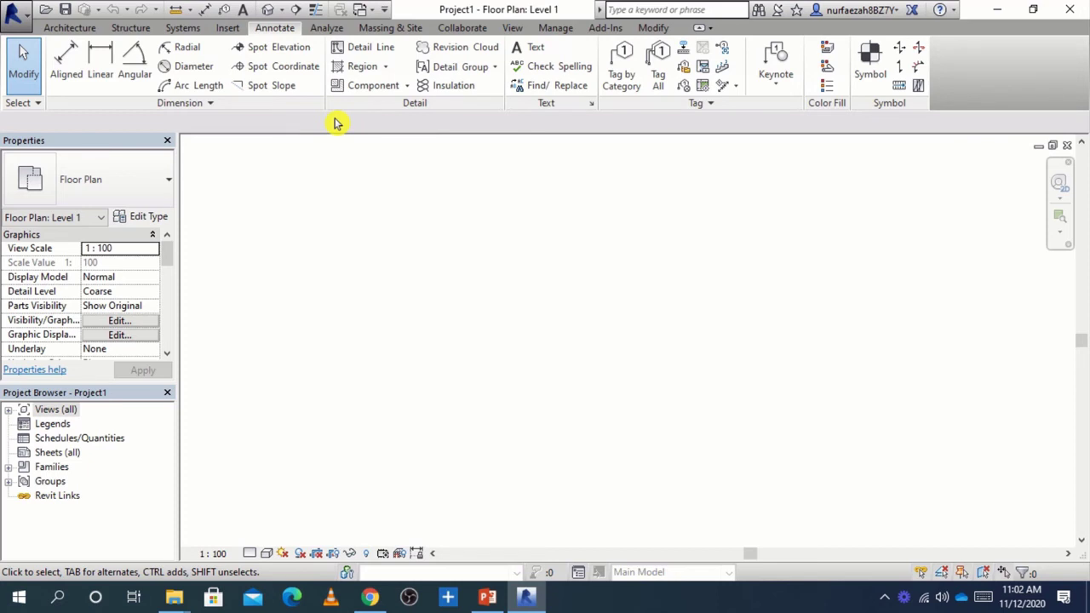
{"action": "left_click", "coordinate": [328, 27]}
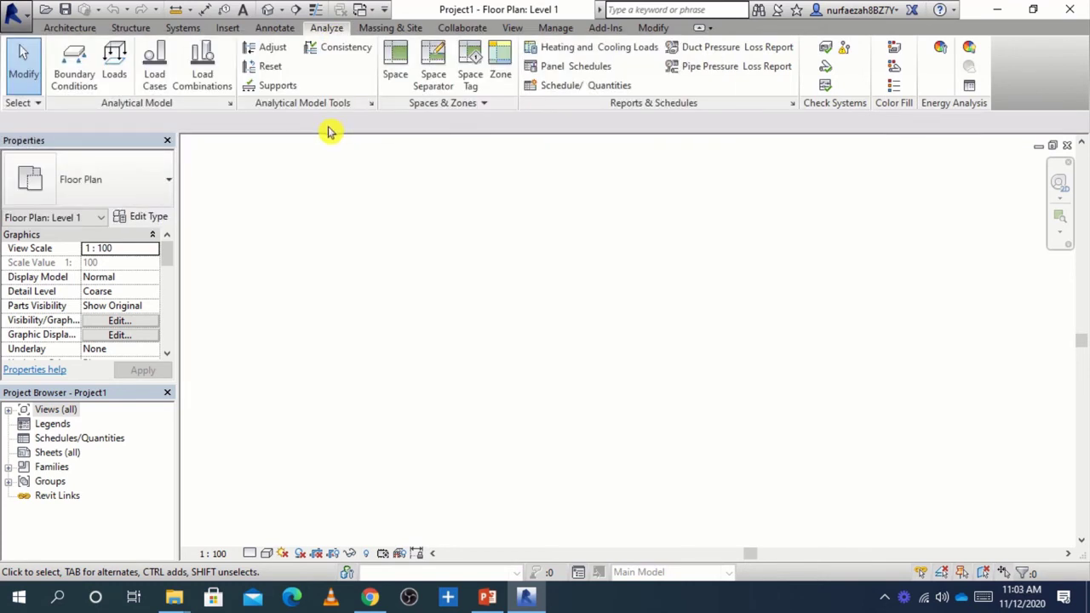
{"action": "left_click", "coordinate": [385, 27]}
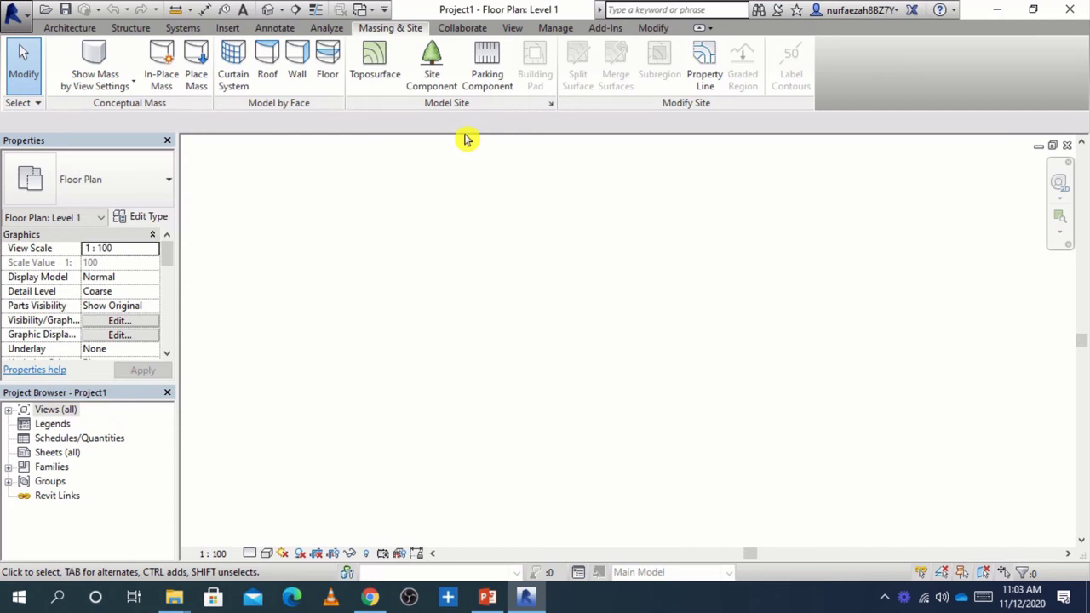
{"action": "left_click", "coordinate": [462, 28]}
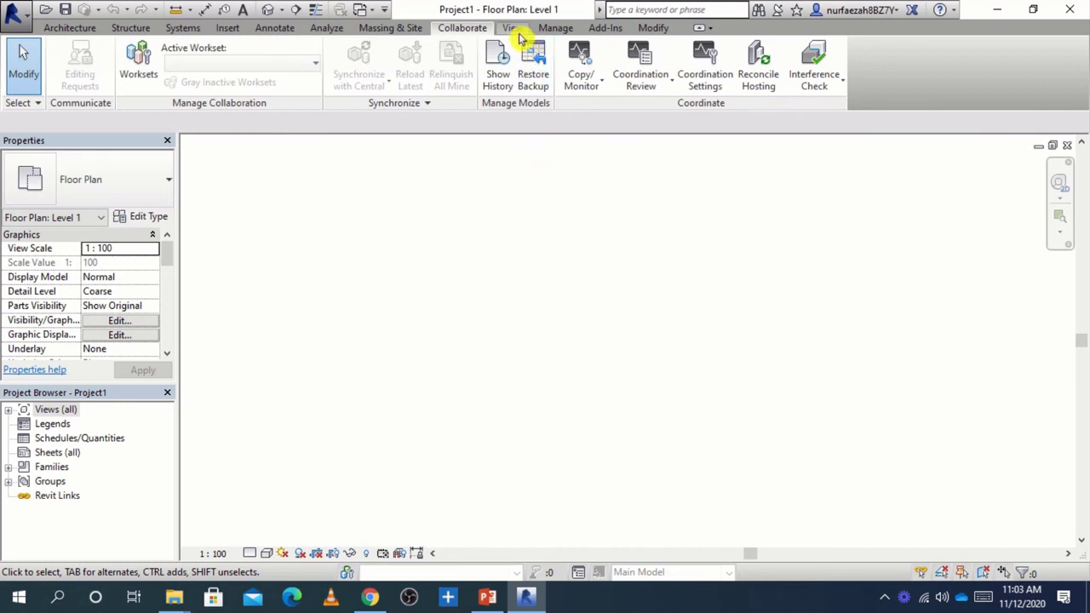
{"action": "left_click", "coordinate": [514, 28]}
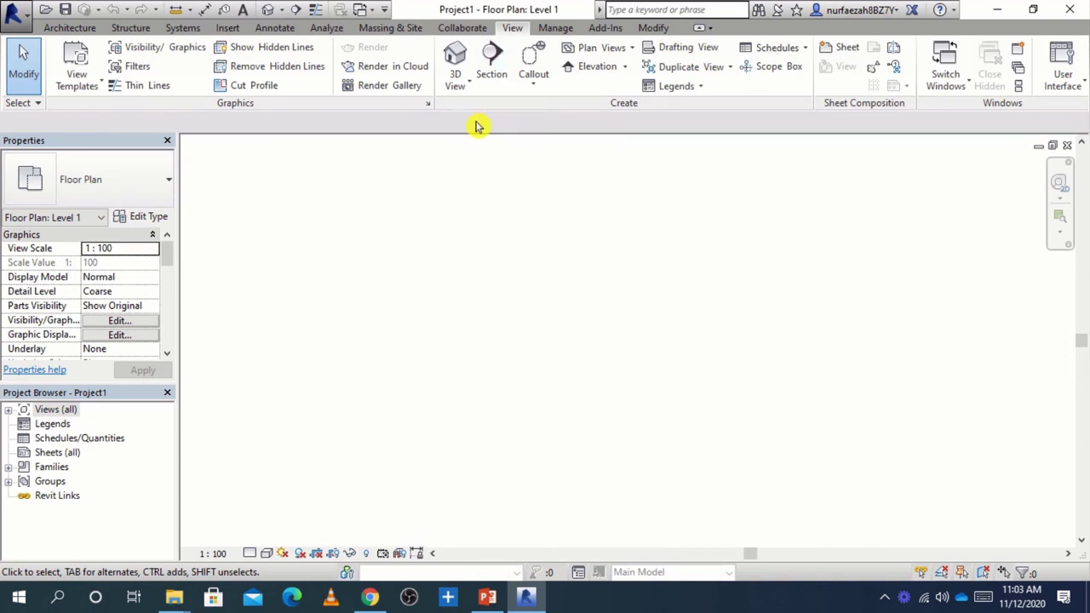
{"action": "left_click", "coordinate": [558, 28]}
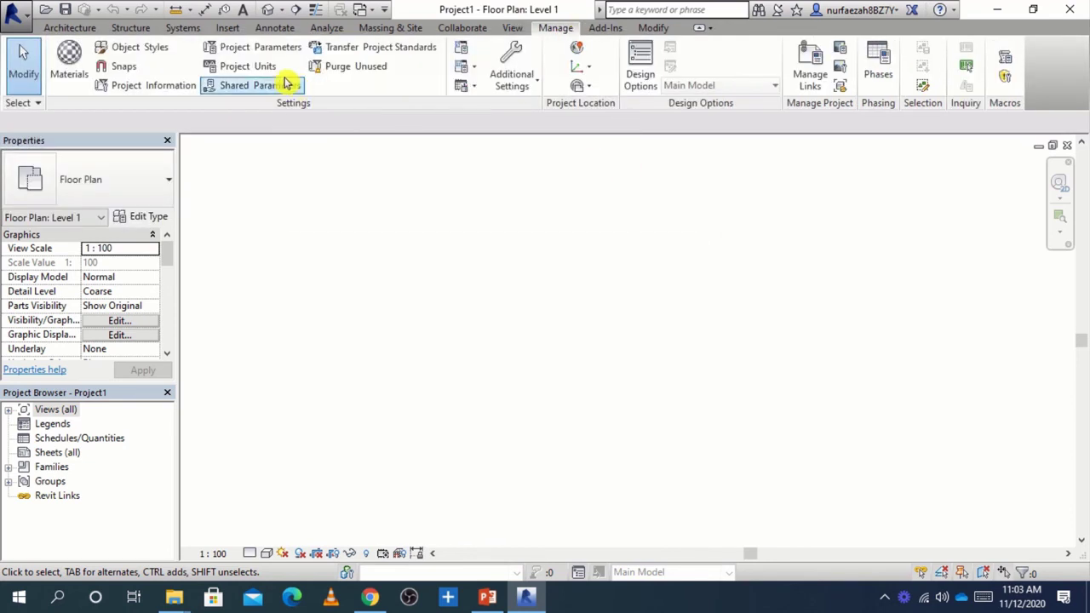
Set the project Length units to Millimeters rounded to 0 decimal places (1235 [mm]).
{"action": "left_click", "coordinate": [271, 72]}
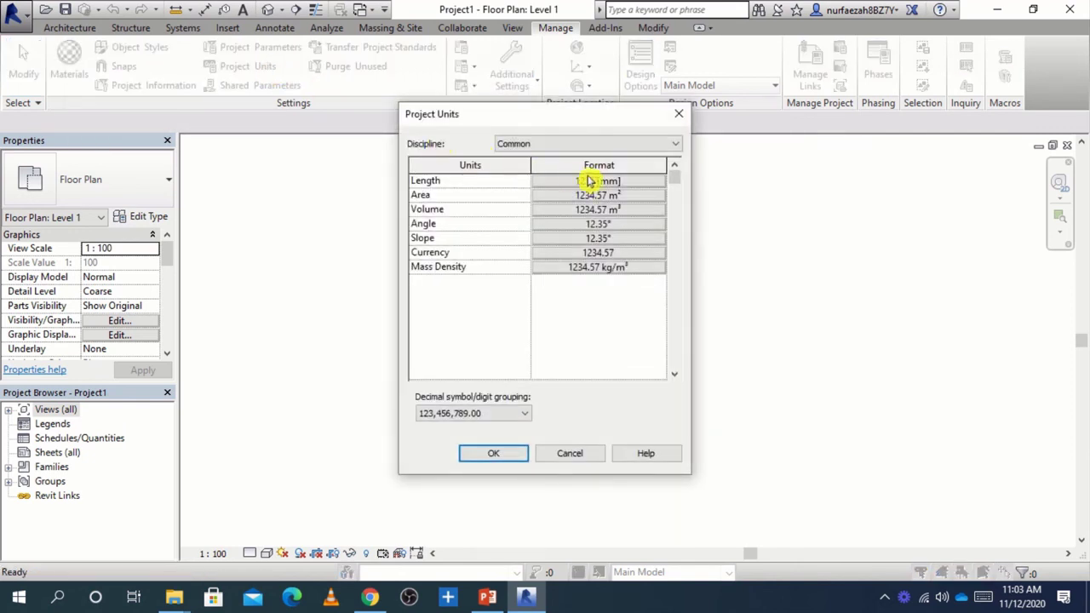
{"action": "left_click", "coordinate": [594, 181]}
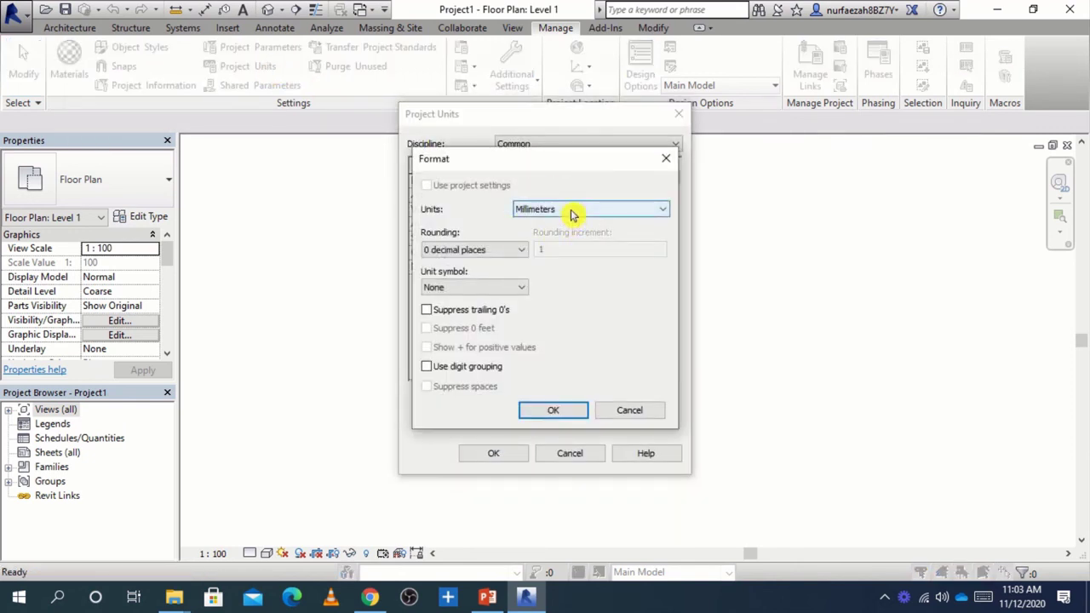
{"action": "left_click", "coordinate": [573, 213]}
{"action": "left_click", "coordinate": [572, 213]}
{"action": "left_click", "coordinate": [520, 249]}
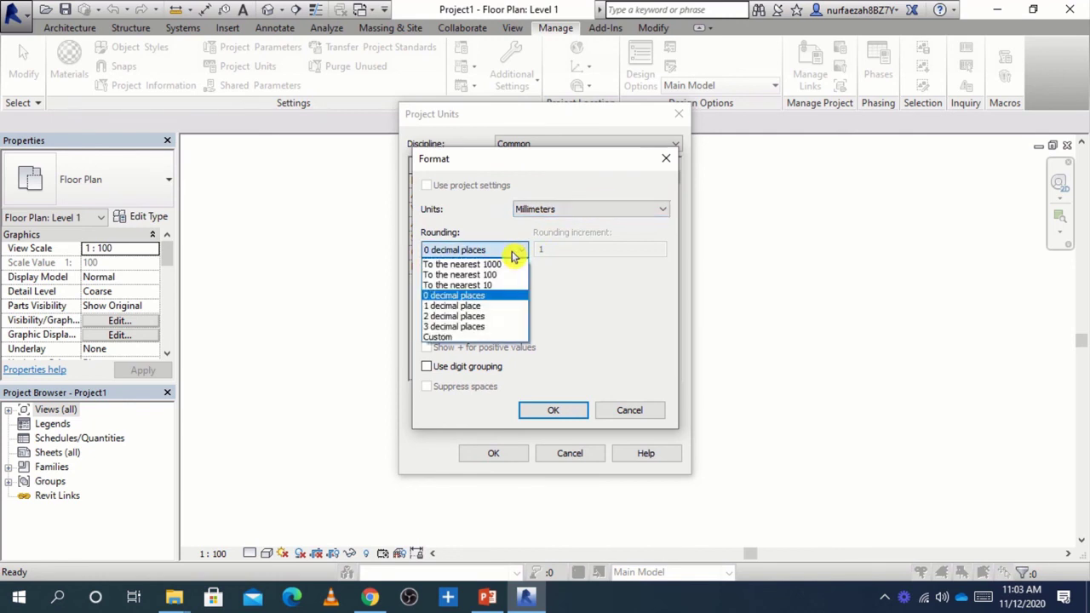
{"action": "left_click", "coordinate": [520, 249]}
{"action": "left_click", "coordinate": [564, 410]}
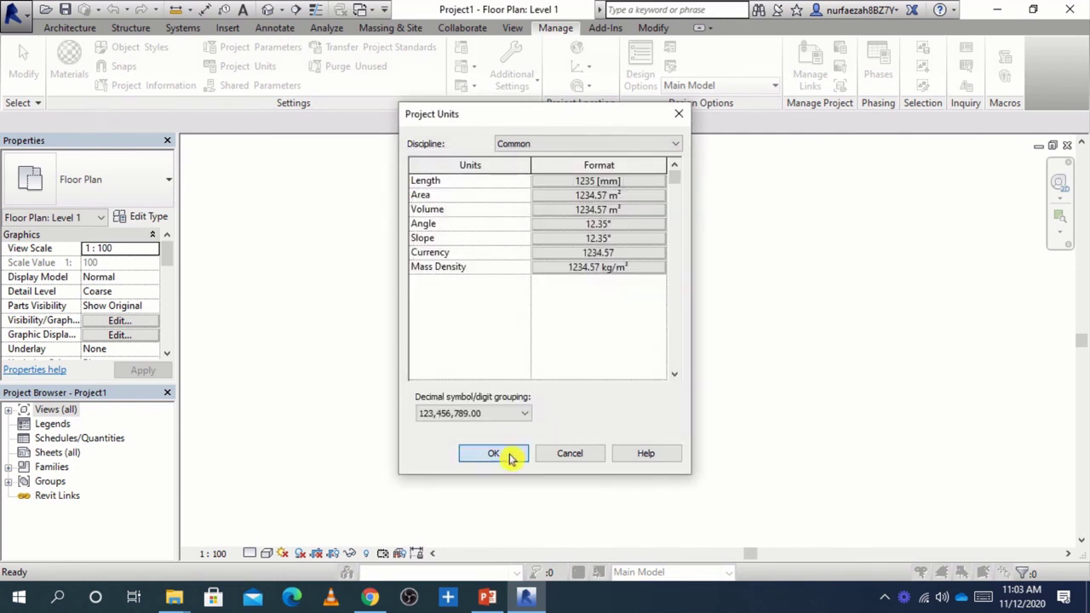
{"action": "left_click", "coordinate": [508, 454]}
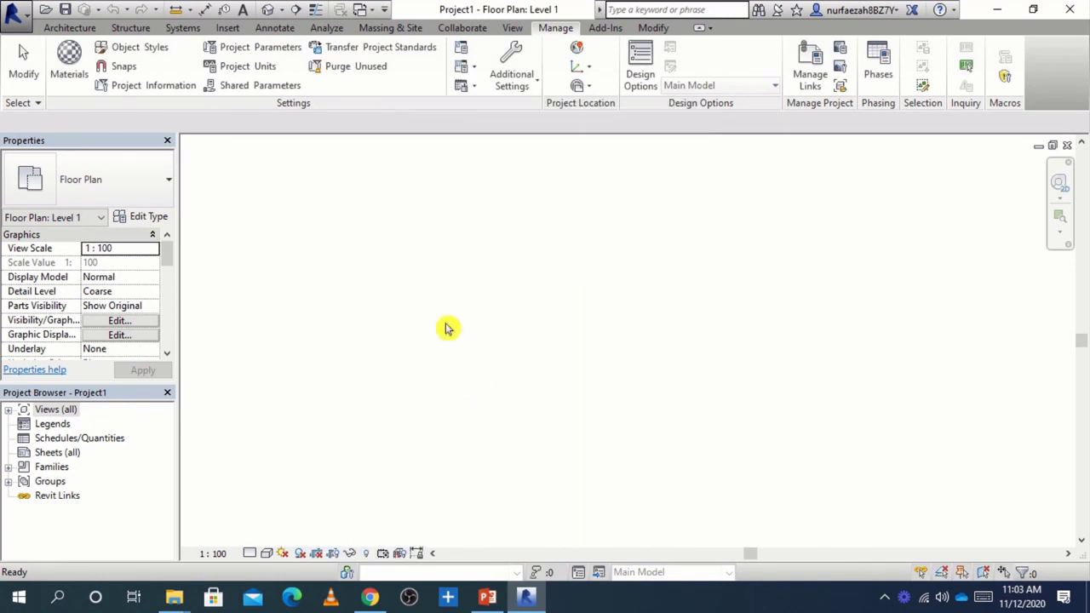
Show the Add-Ins tools, then finish on the Modify editing tools.
{"action": "left_click", "coordinate": [592, 34]}
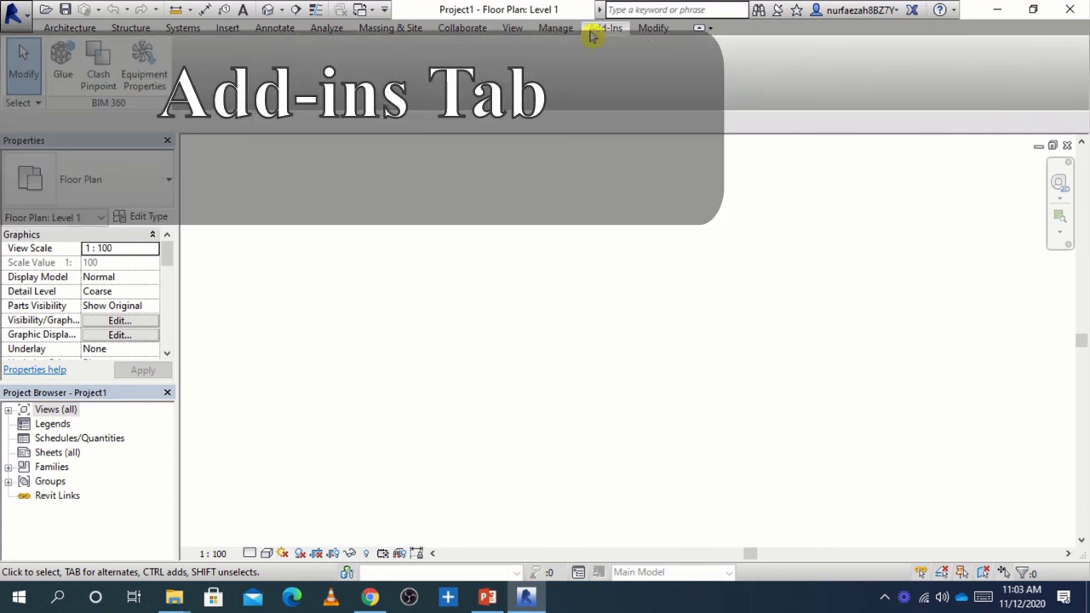
{"action": "left_click", "coordinate": [656, 28]}
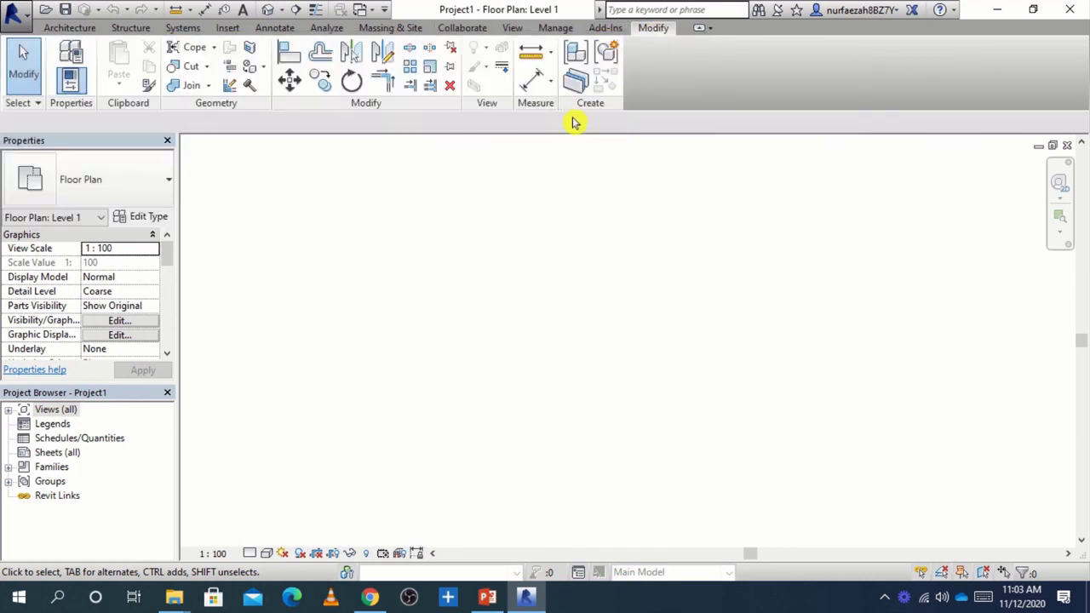